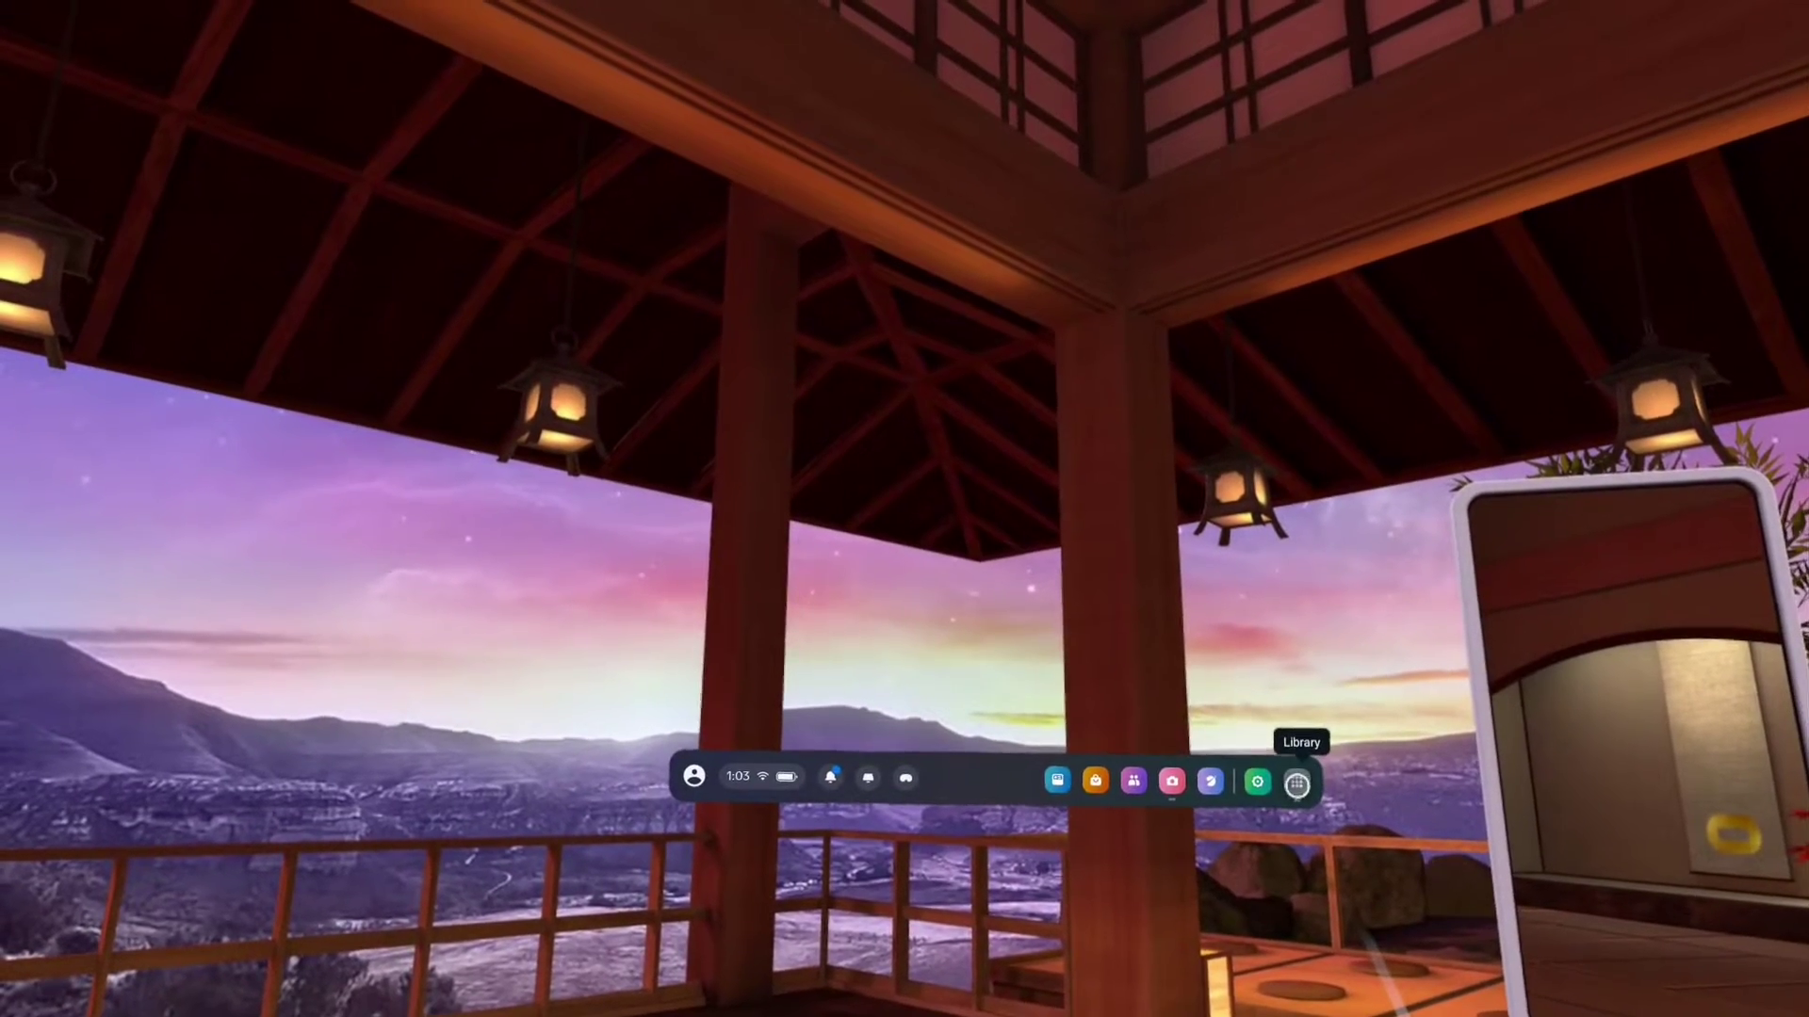
Step: Open Settings from the Library of installed apps
left_click(1291, 796)
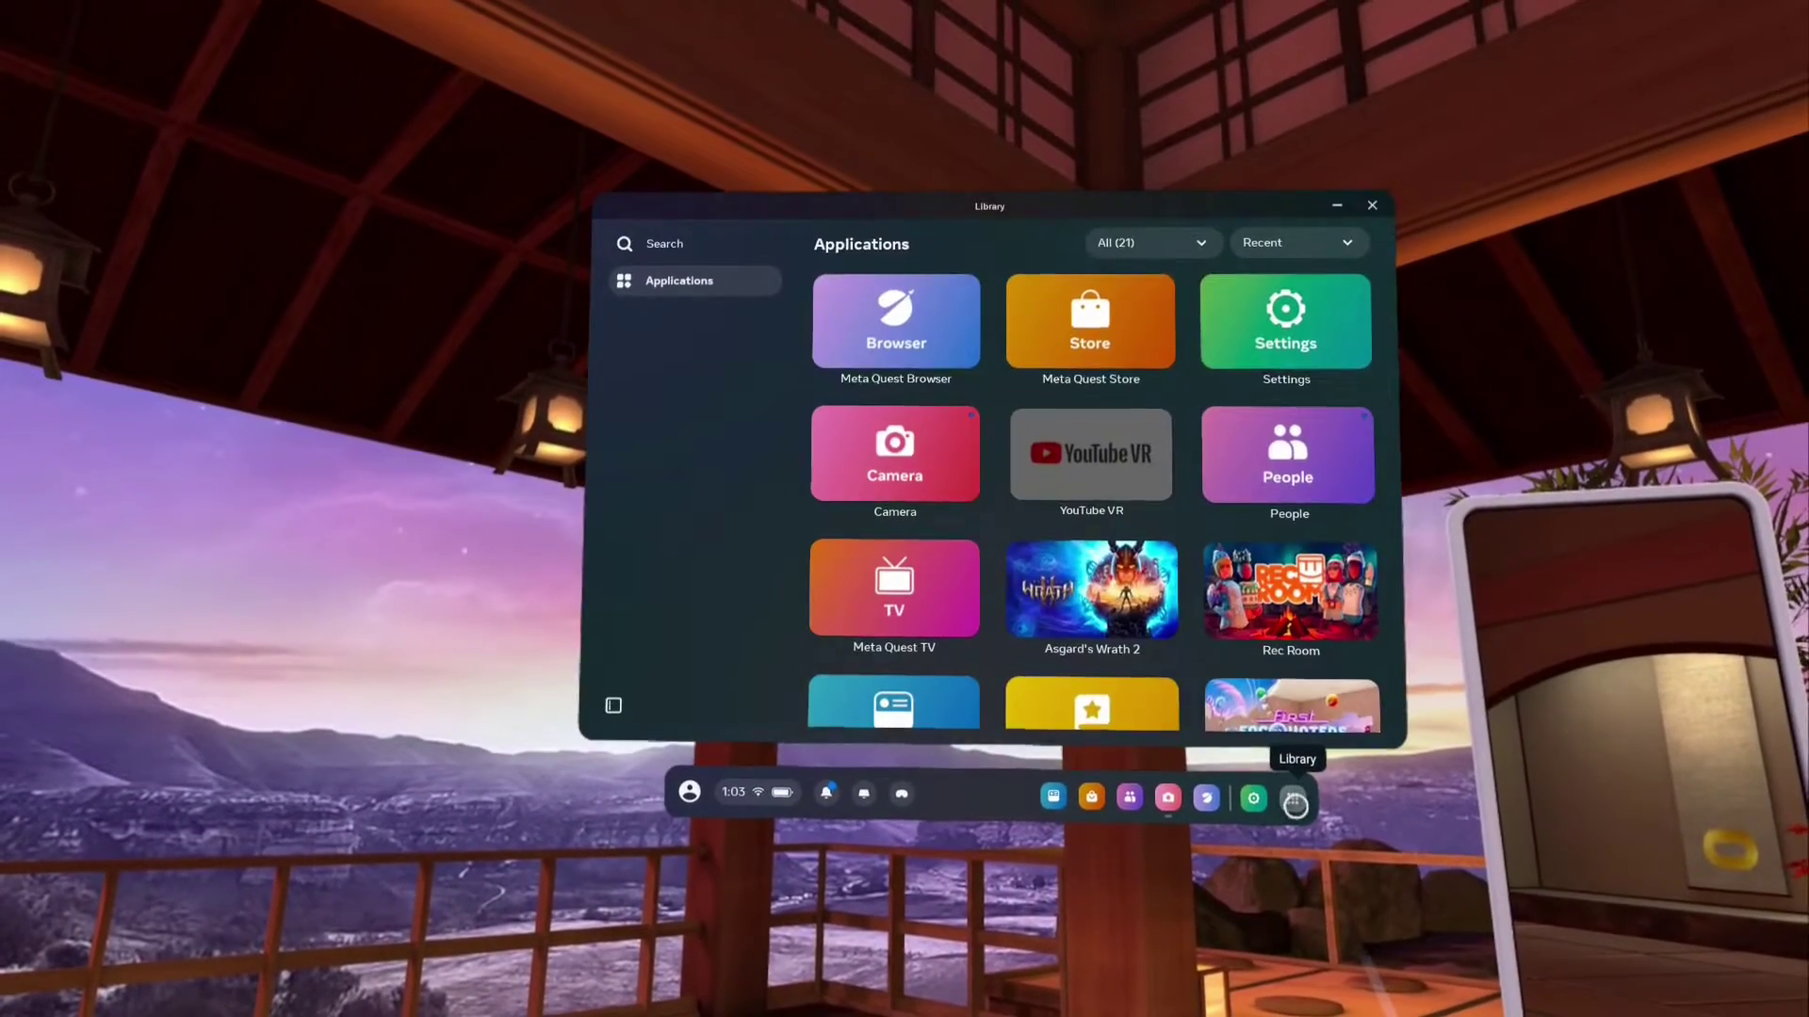
left_click(1284, 340)
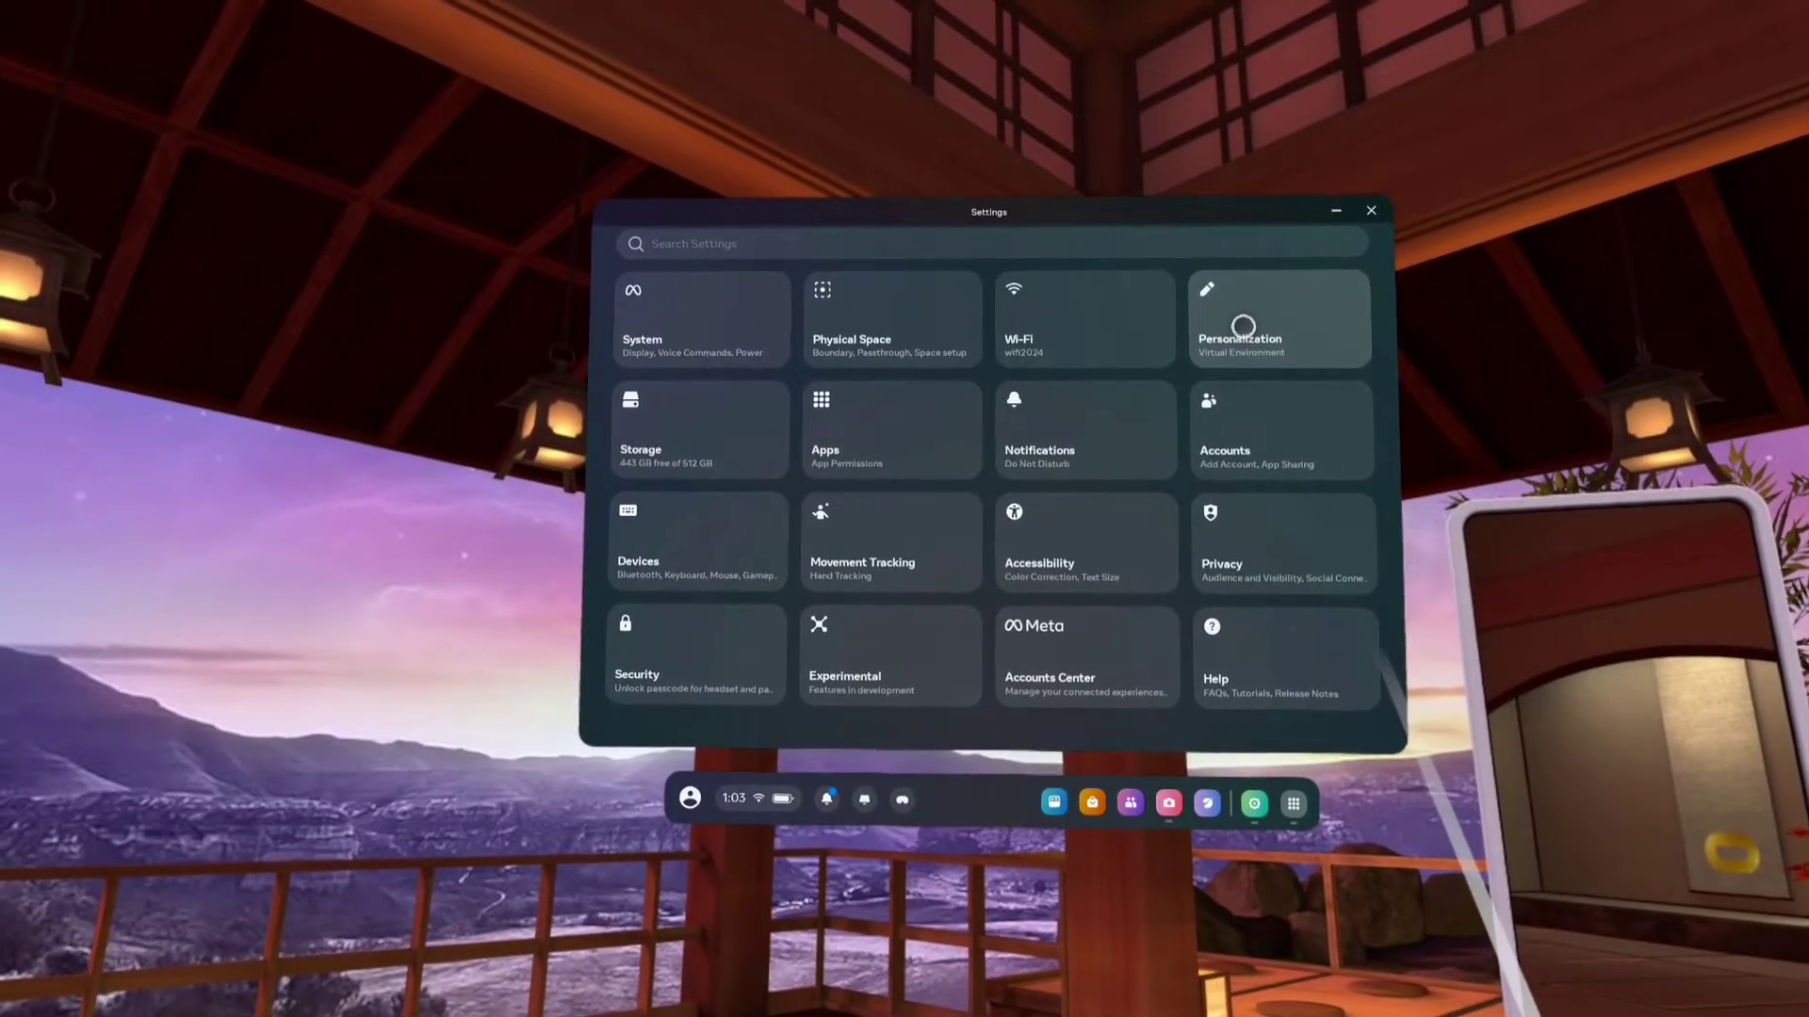
Step: Open Personalization to show the Virtual Environment list with Desert Terrace
left_click(1242, 328)
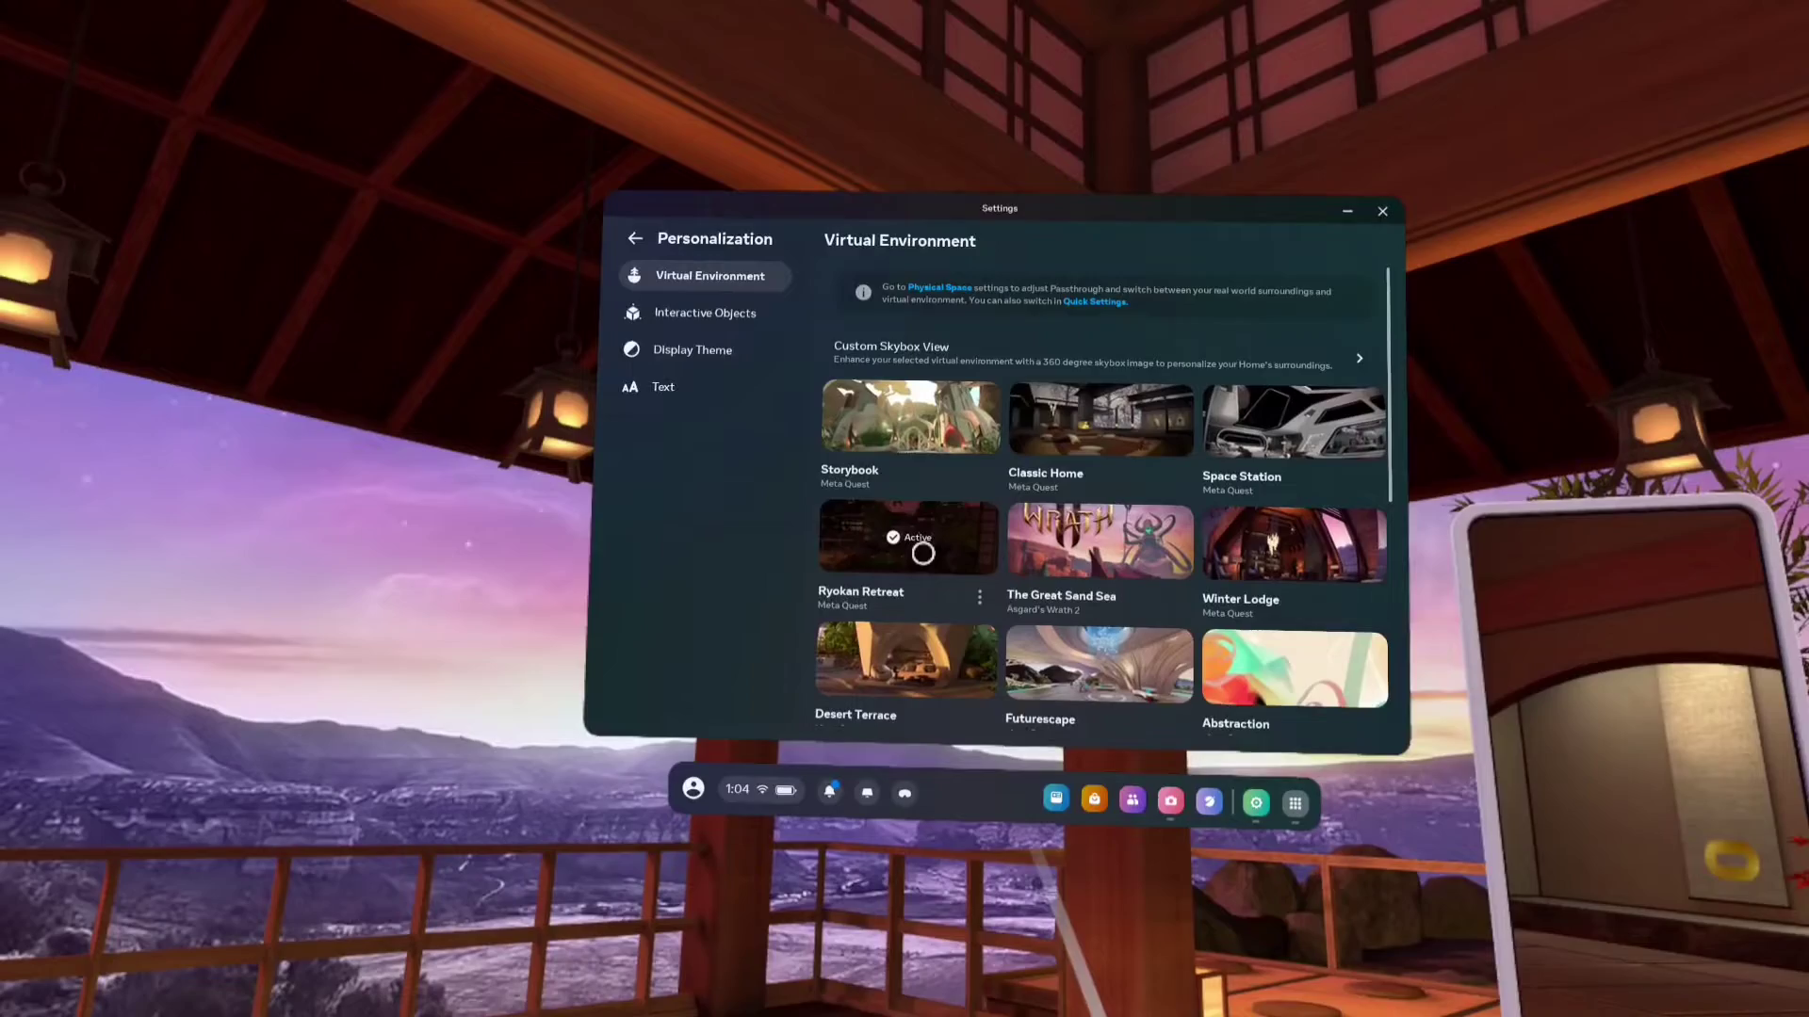
mouse_move(914, 598)
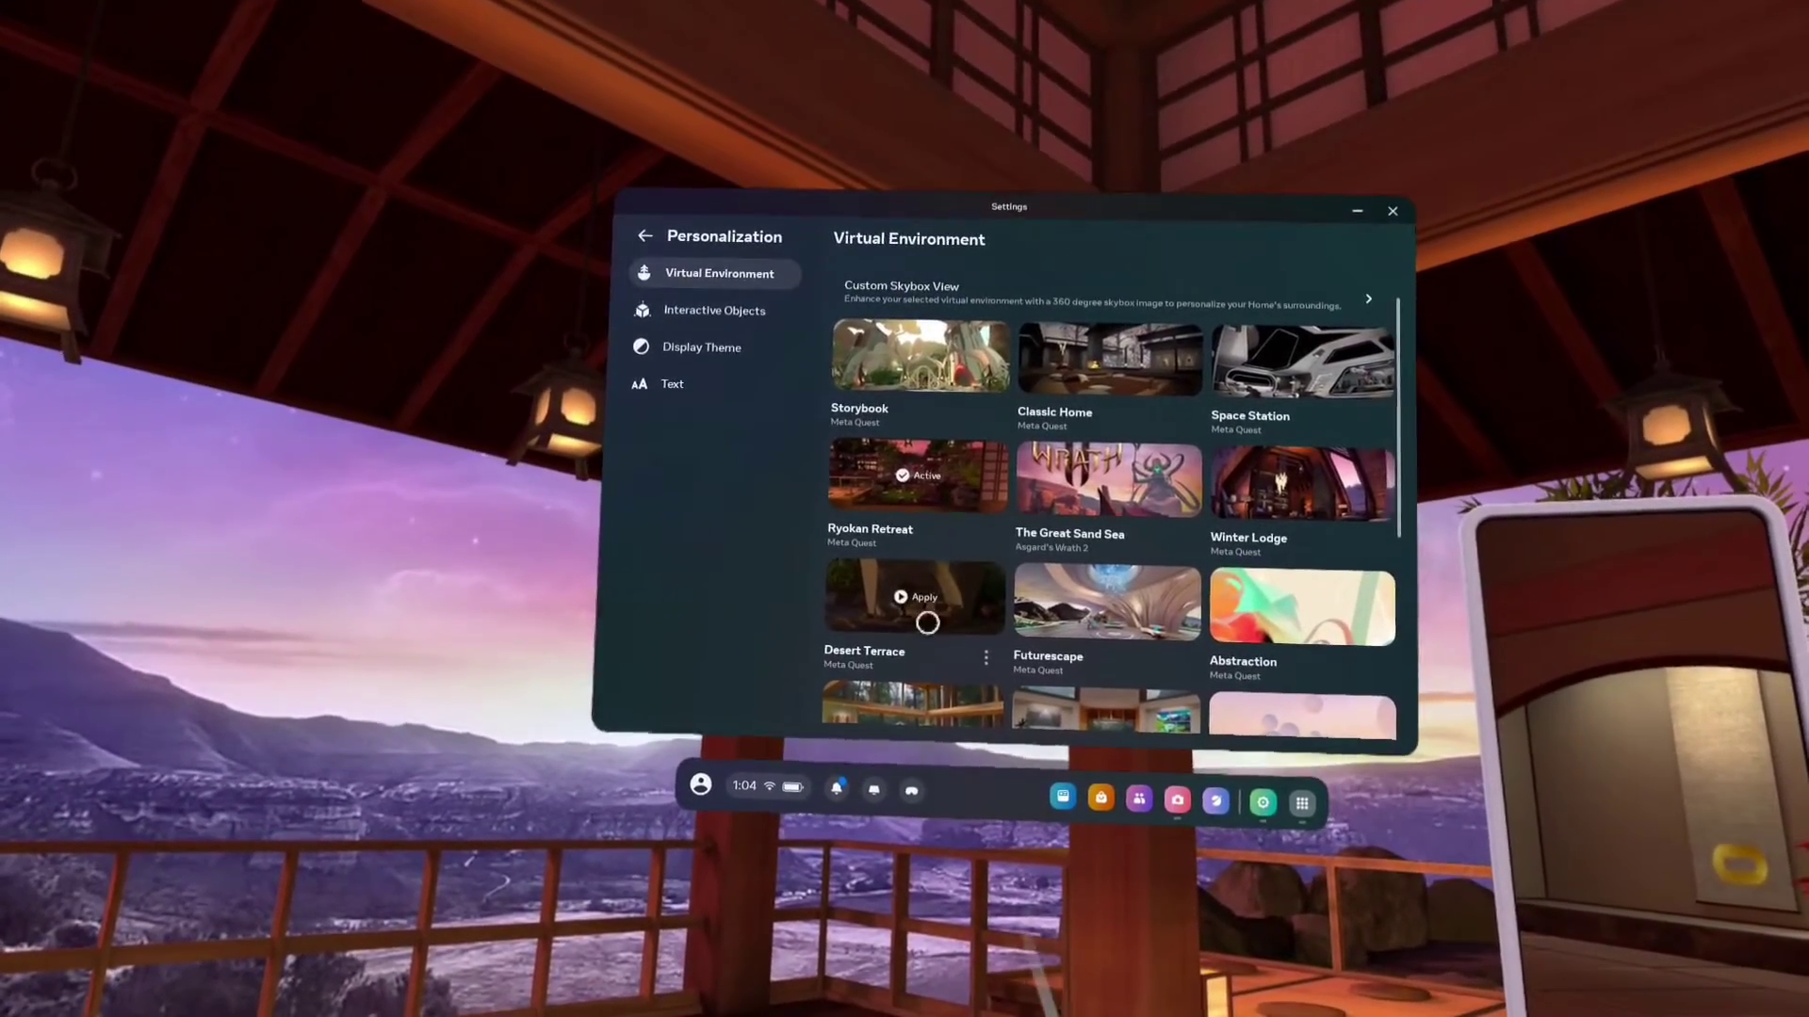
Step: Apply Desert Terrace in place of Ryokan Retreat, then close Settings
left_click(906, 600)
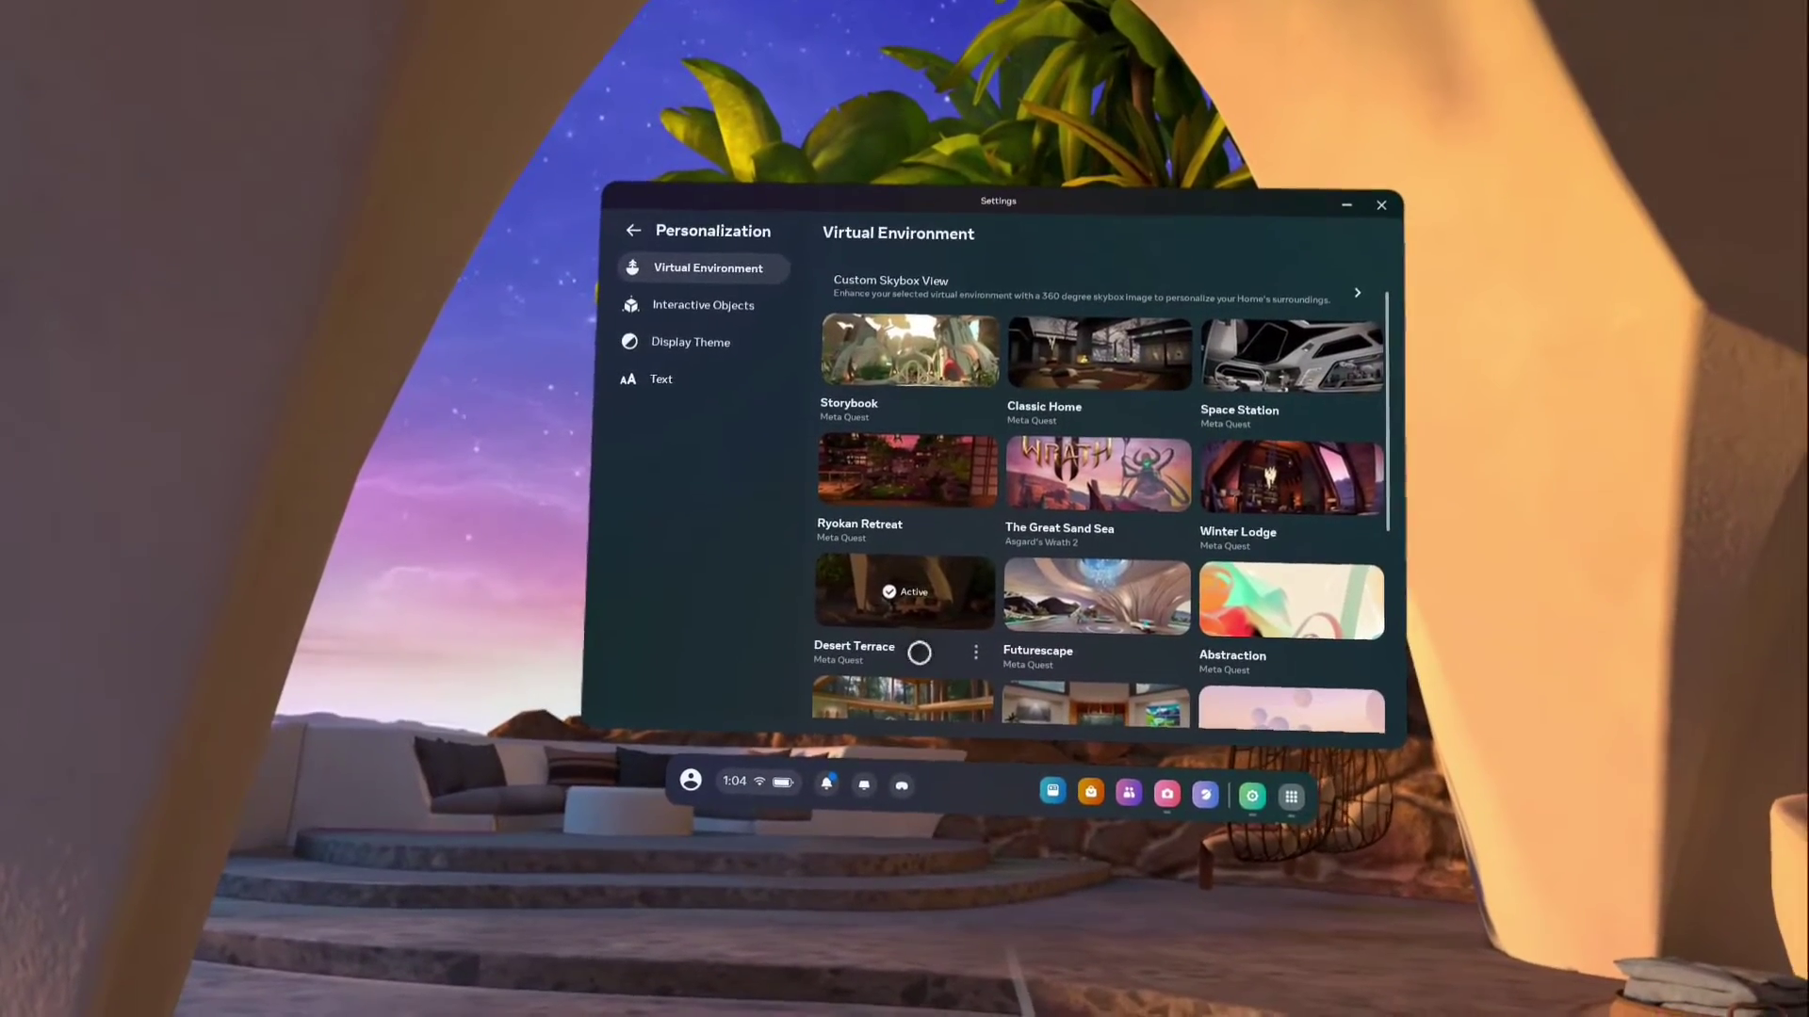
left_click(1368, 220)
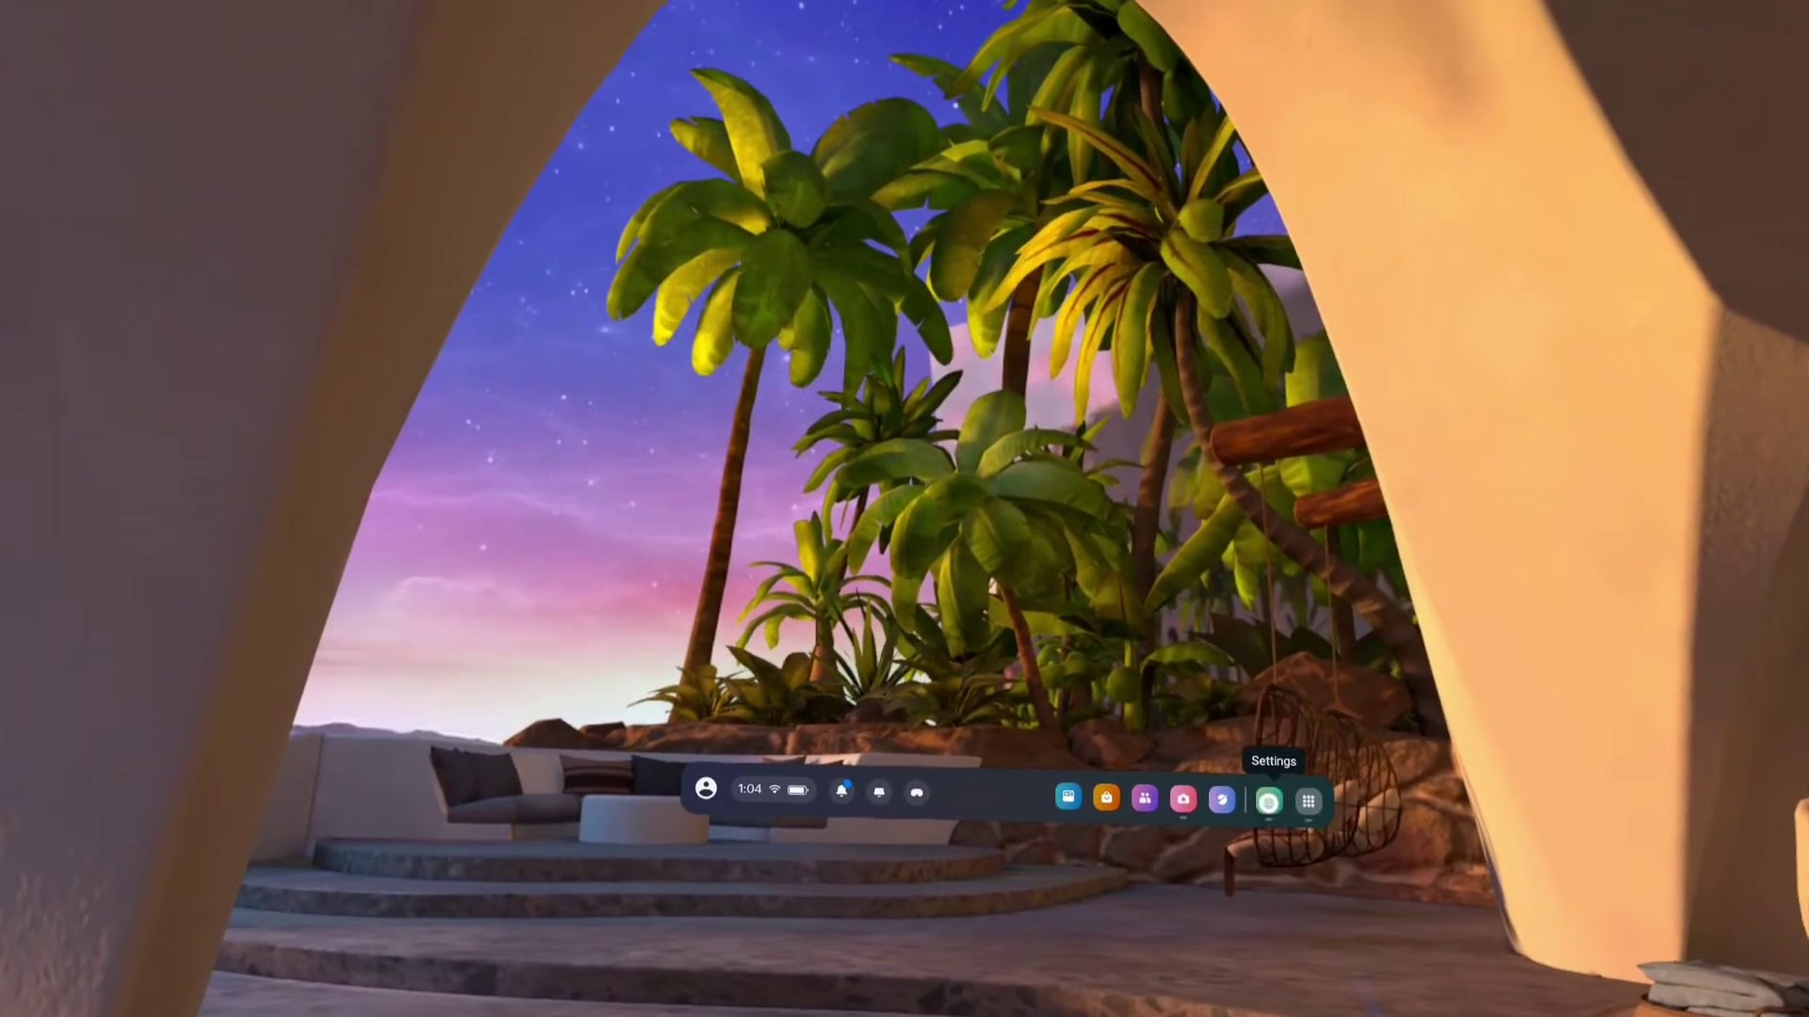
Step: Reopen Settings from the taskbar to reach Custom Skybox View
left_click(1261, 801)
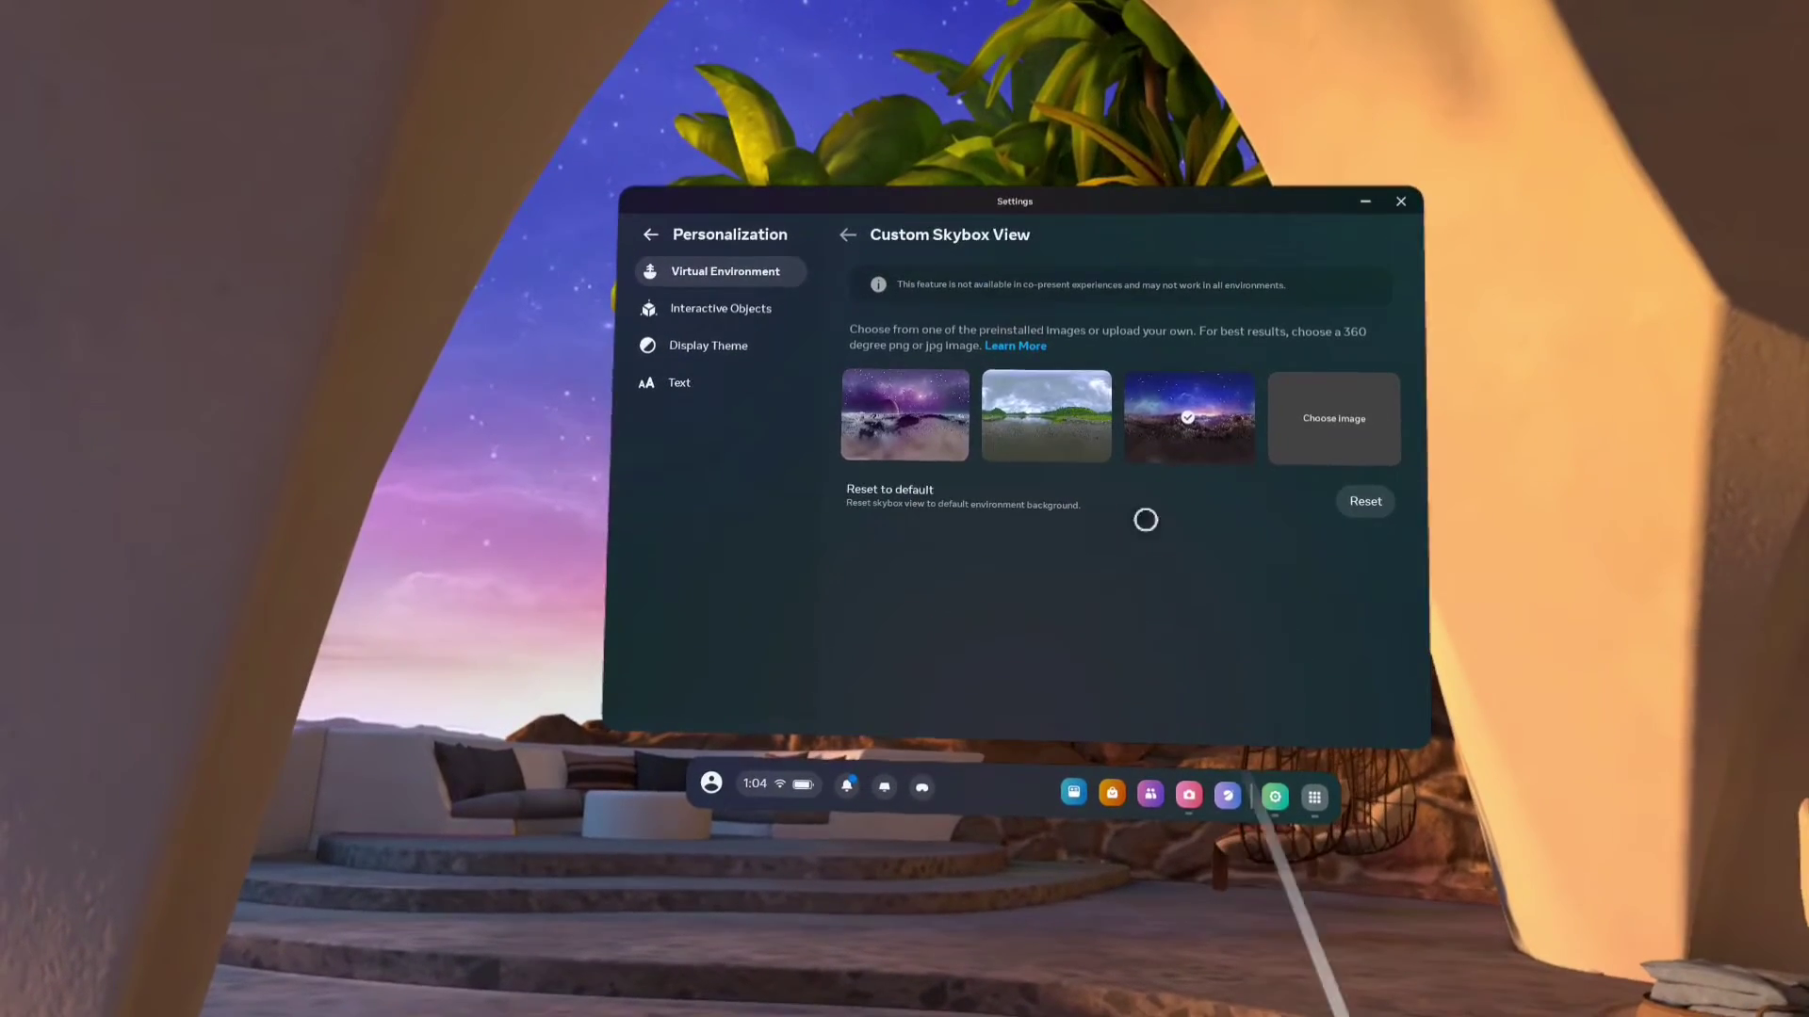
Step: Try the cloudy forest skybox image and view it outside Settings
left_click(1046, 426)
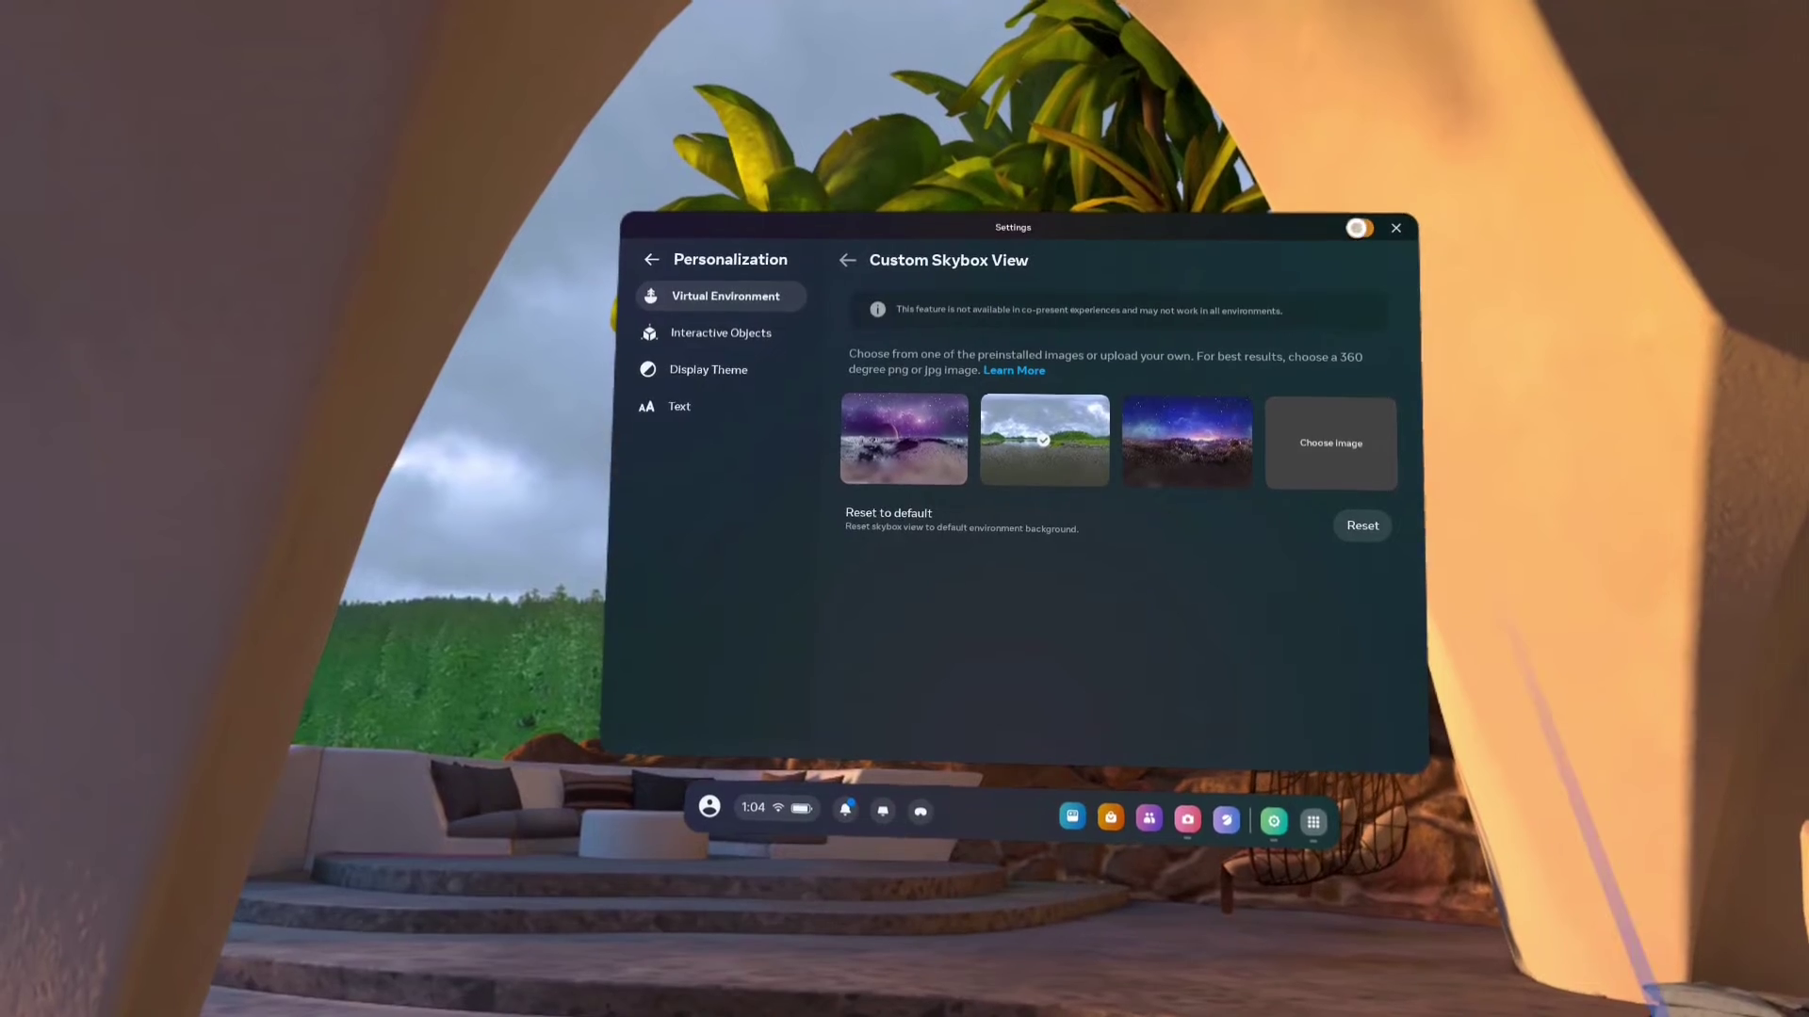
left_click(1396, 228)
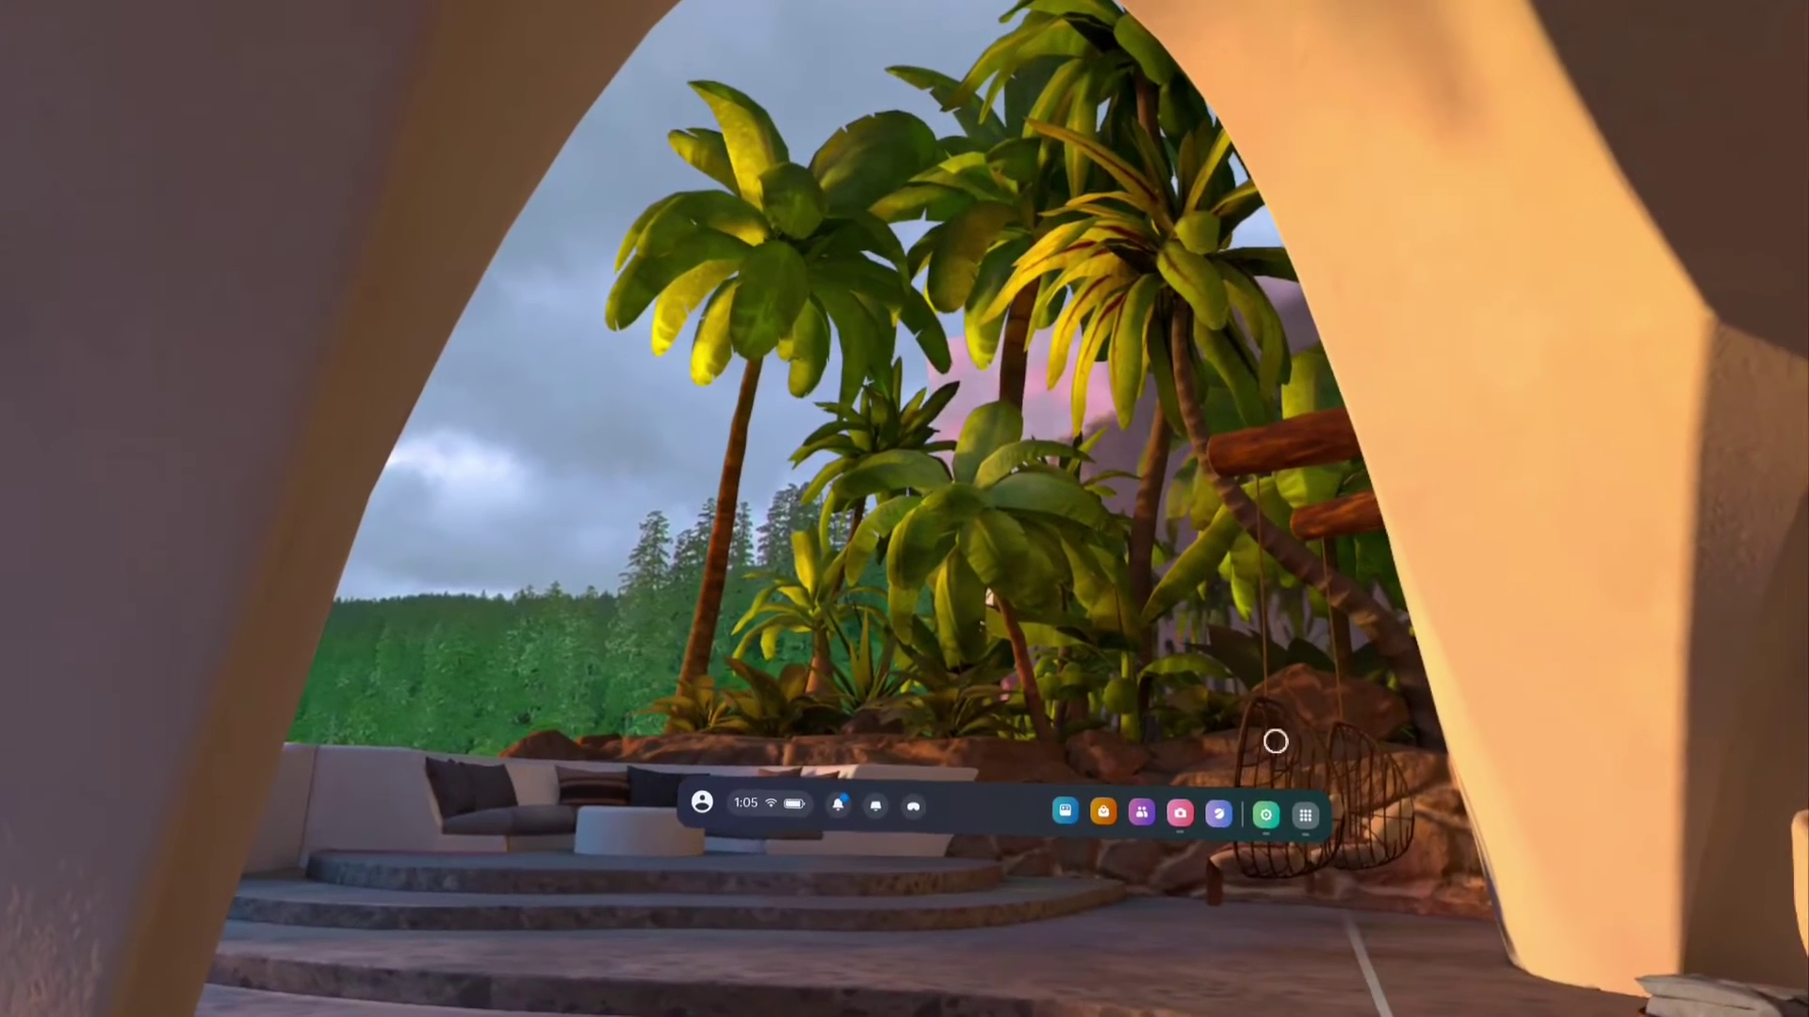
left_click(1267, 814)
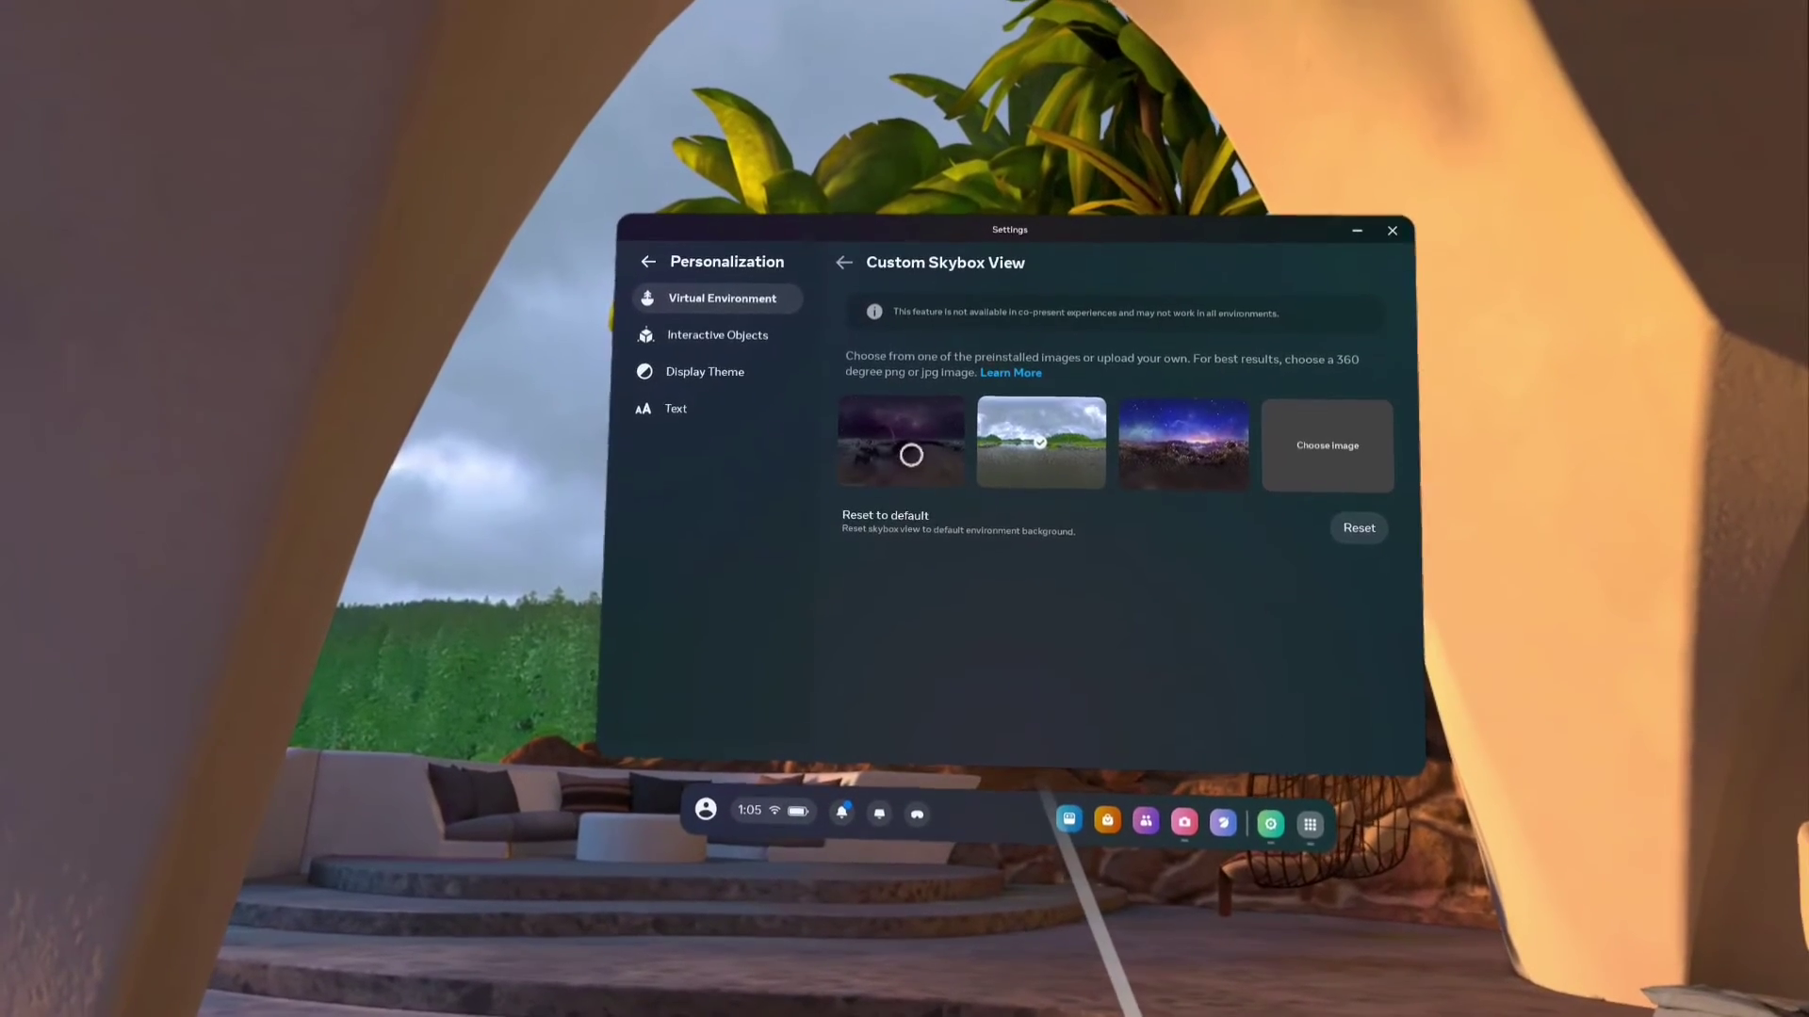
Step: Apply the first purple starry skybox, view it, and return to the skybox page
left_click(906, 450)
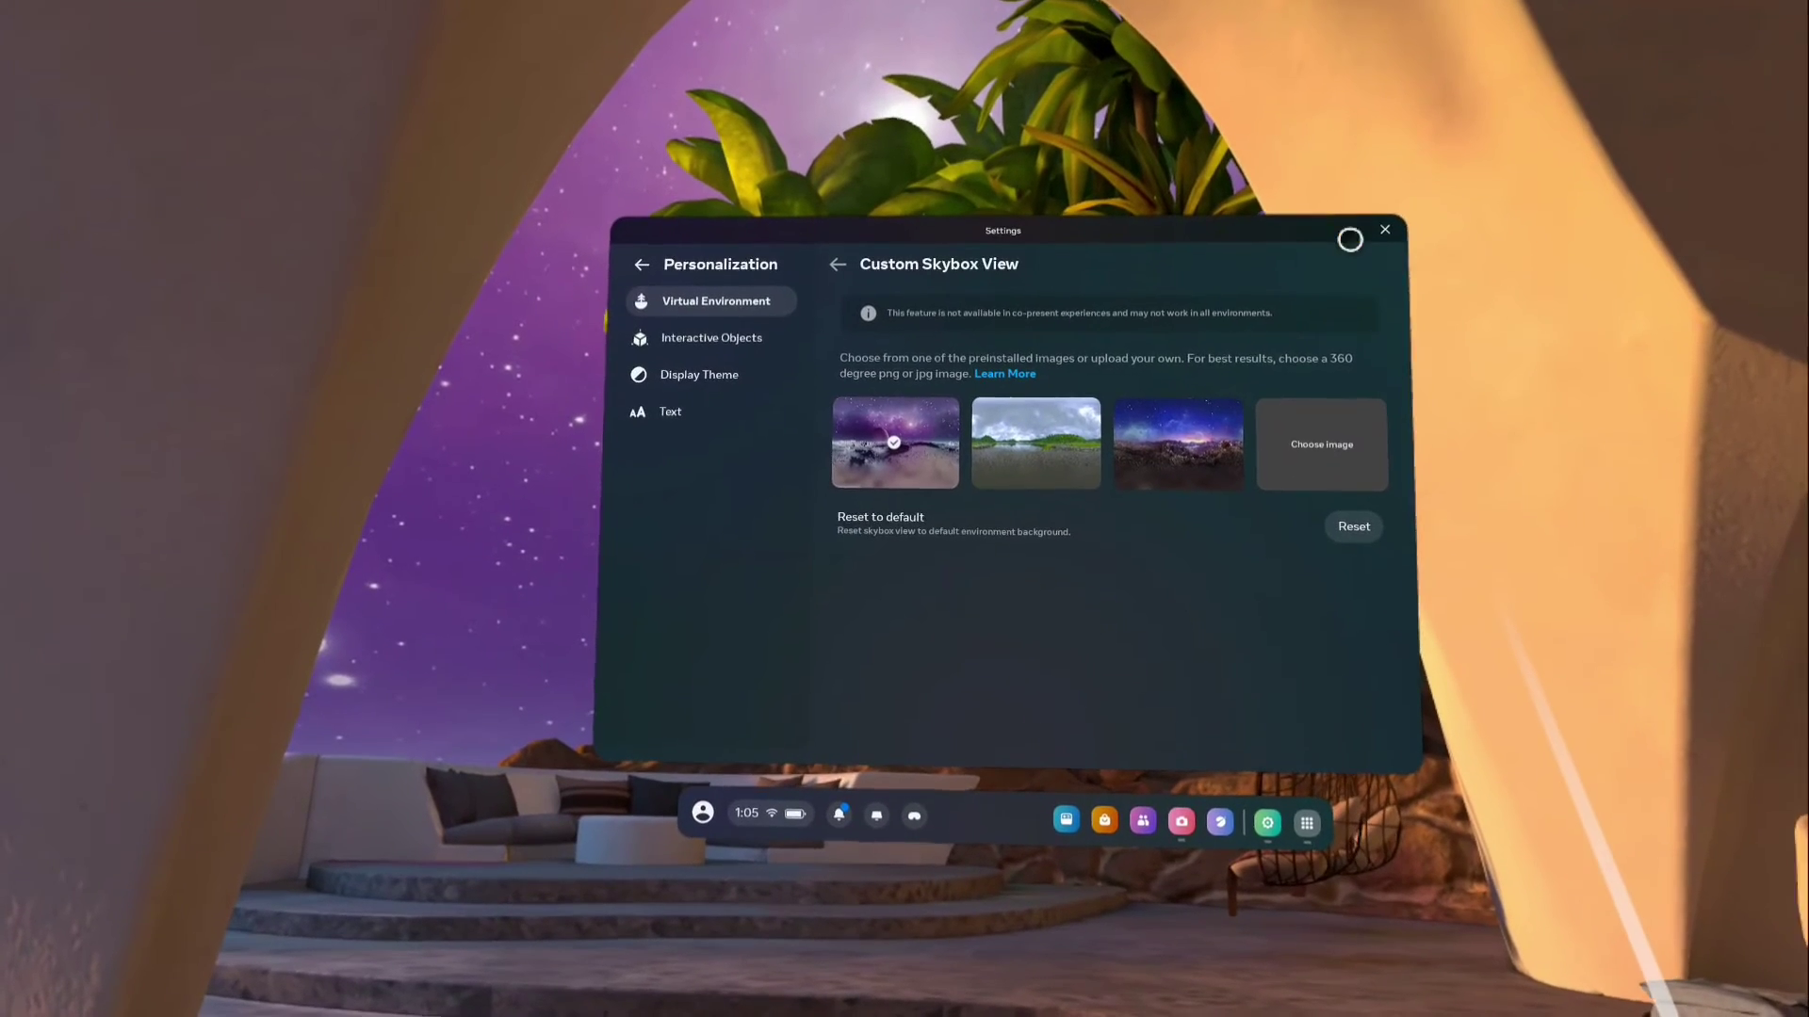
left_click(1392, 227)
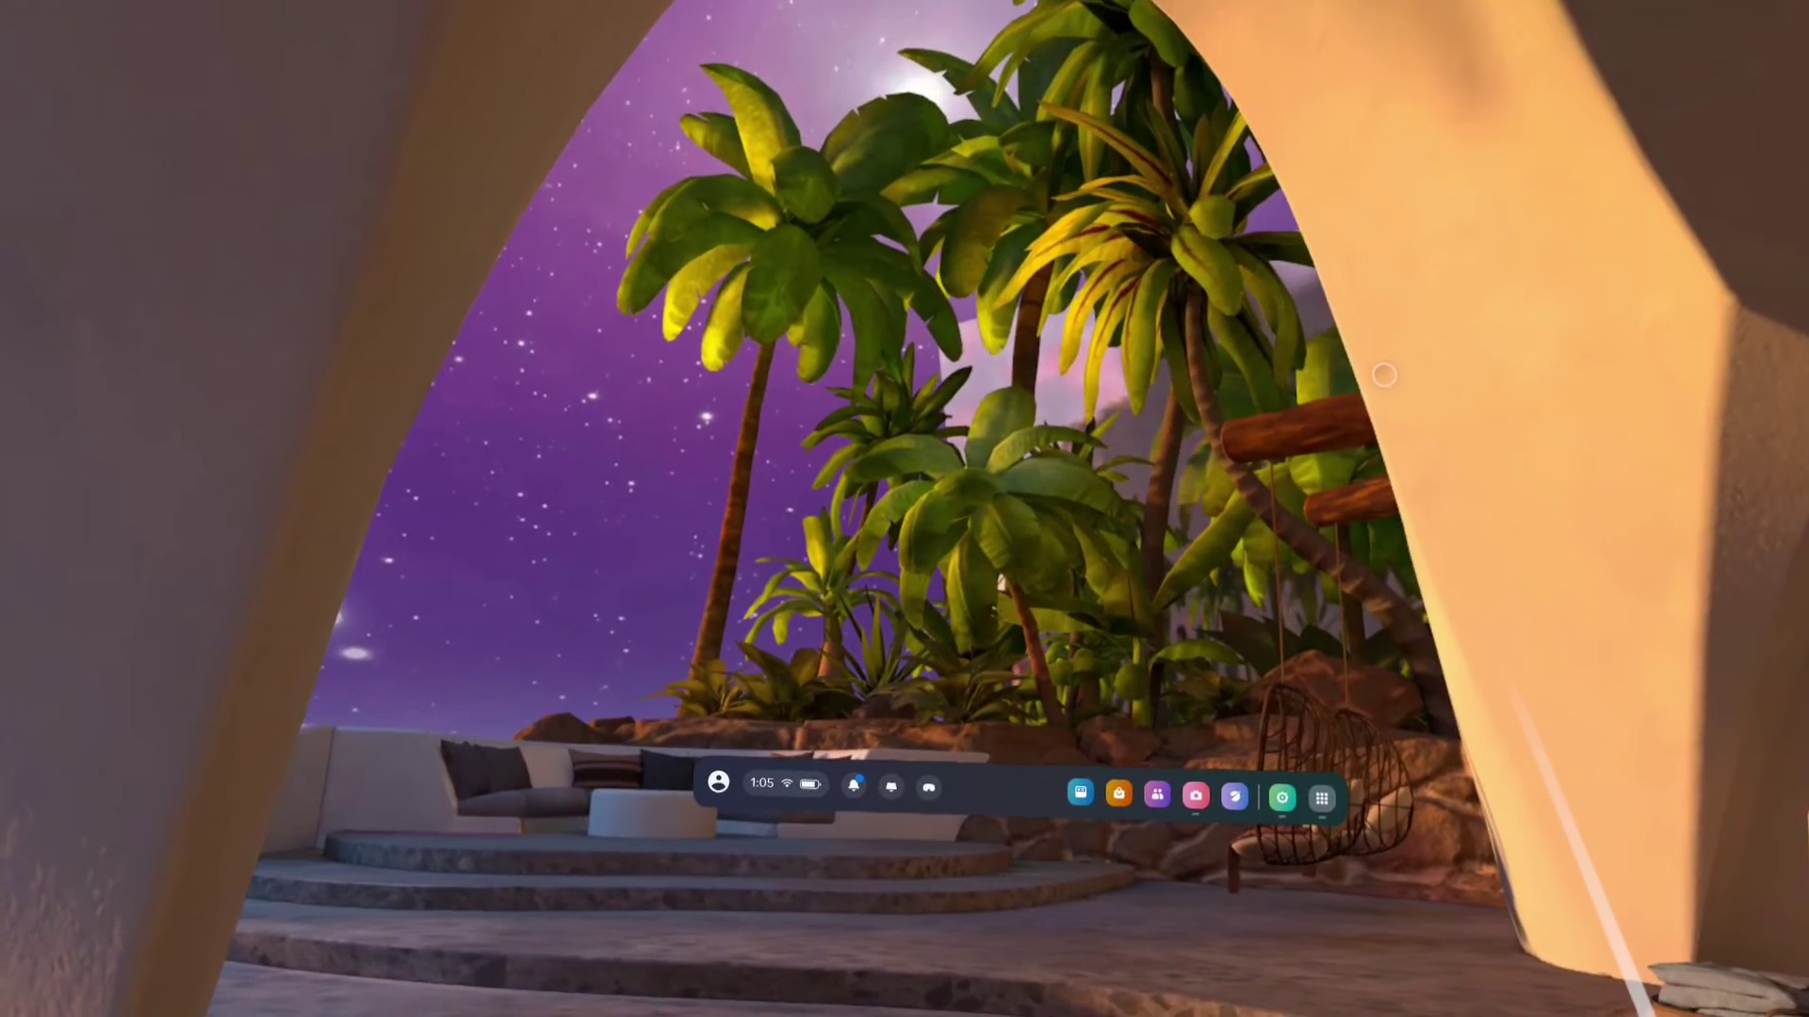
left_click(1271, 808)
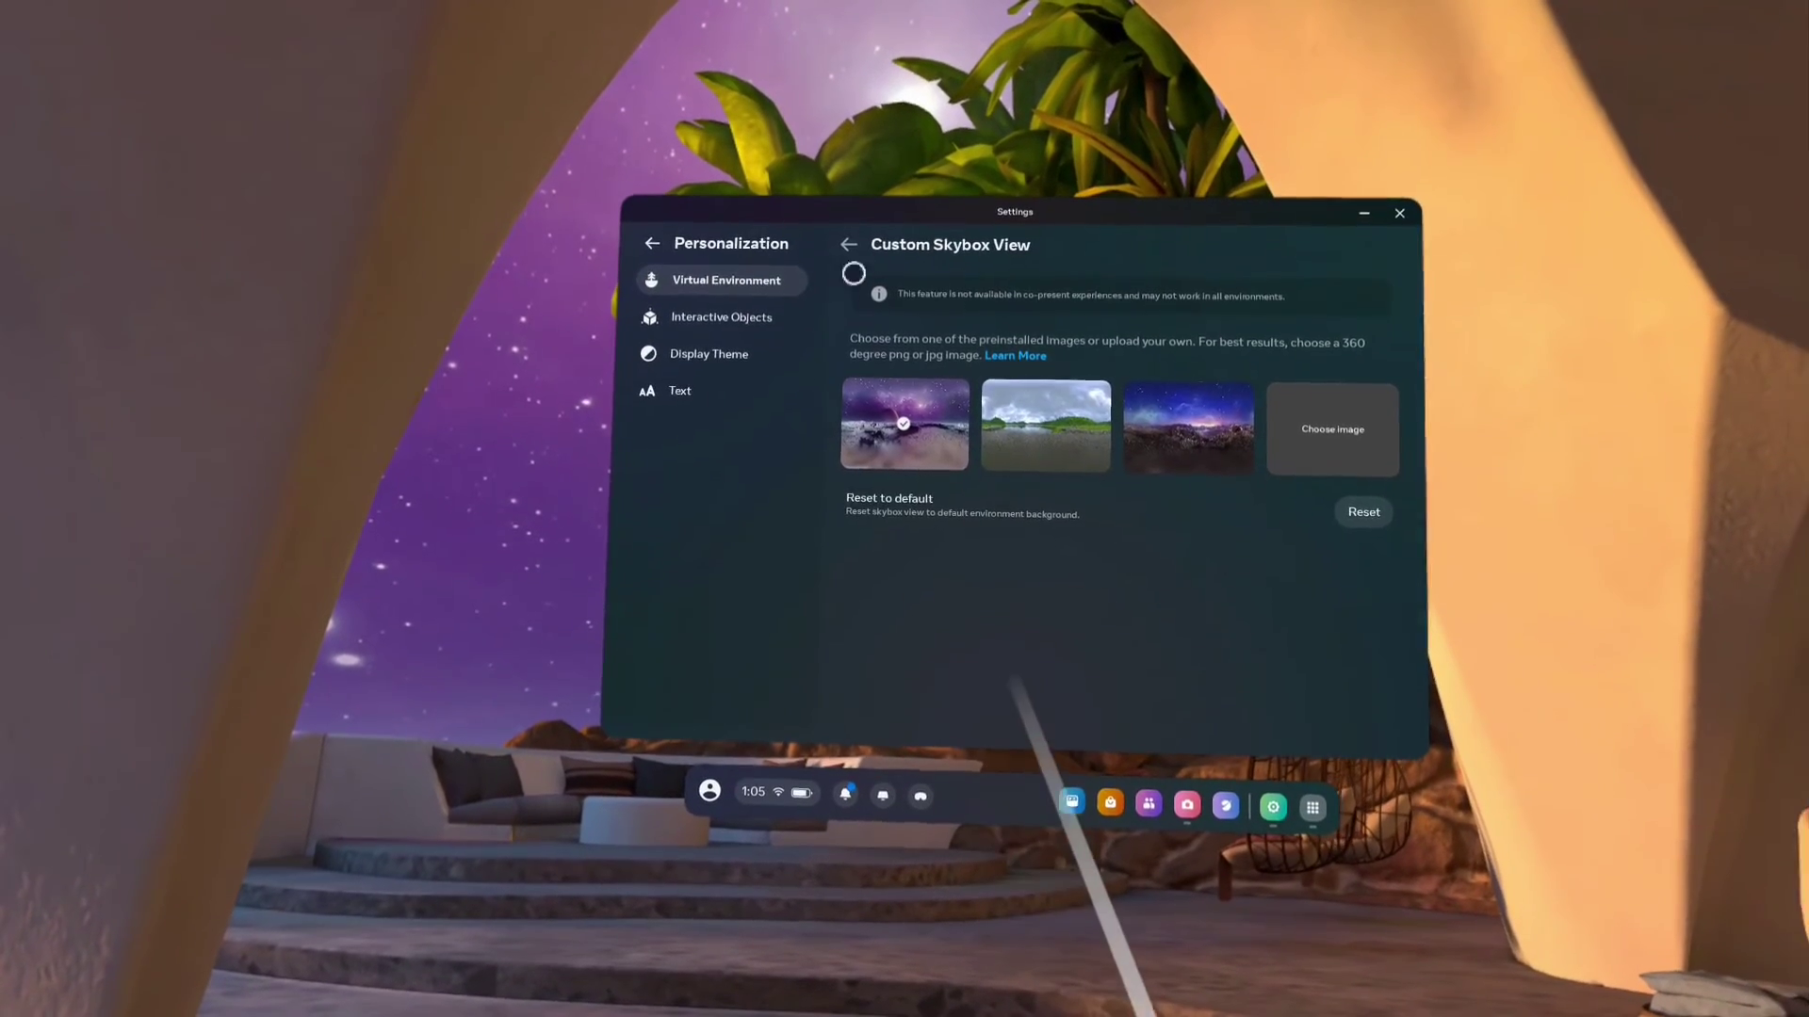